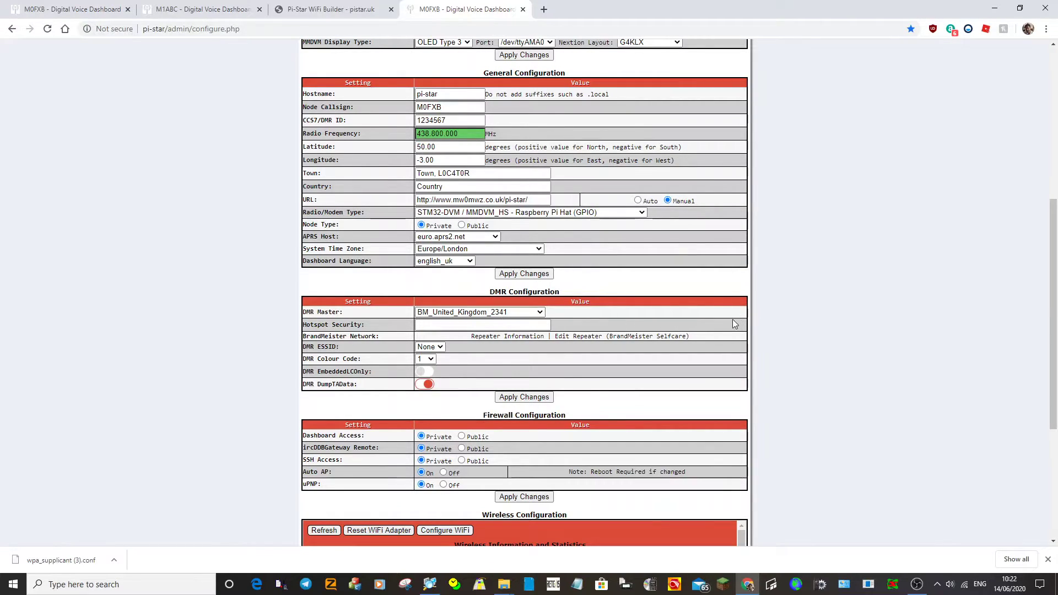
Look over the Pi-Star configuration page, return to the Pi-Star dashboard, and open an empty browser tab.
scroll(724, 325, down, 4)
scroll(722, 322, up, 10)
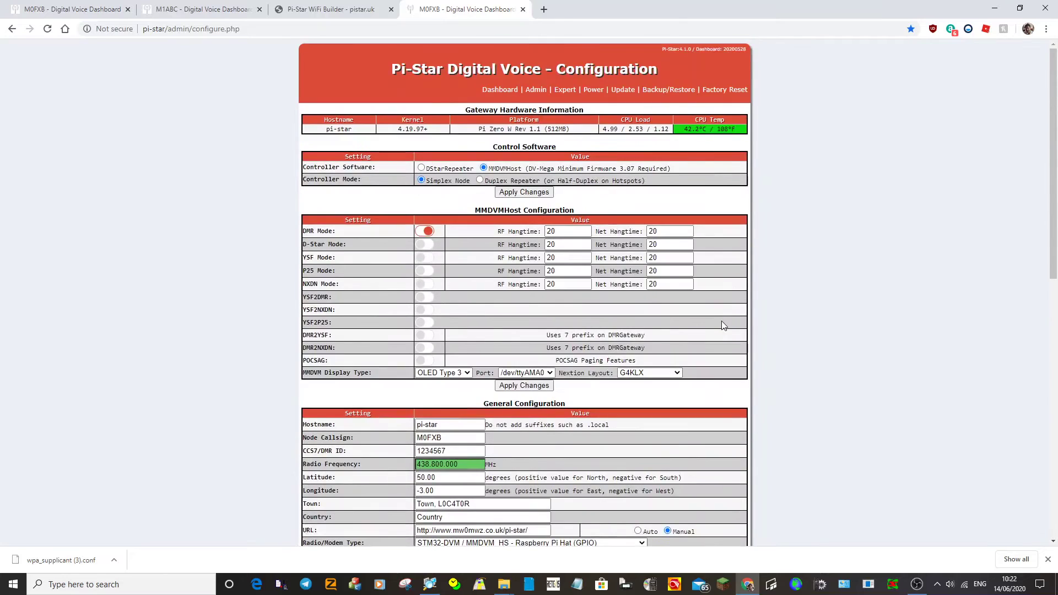
click(493, 91)
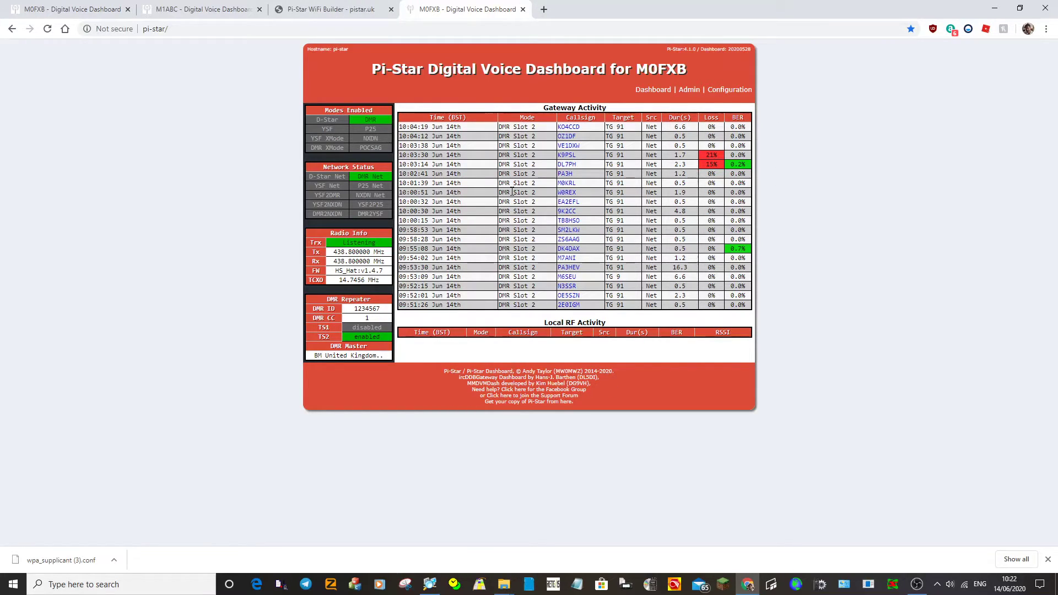
click(544, 10)
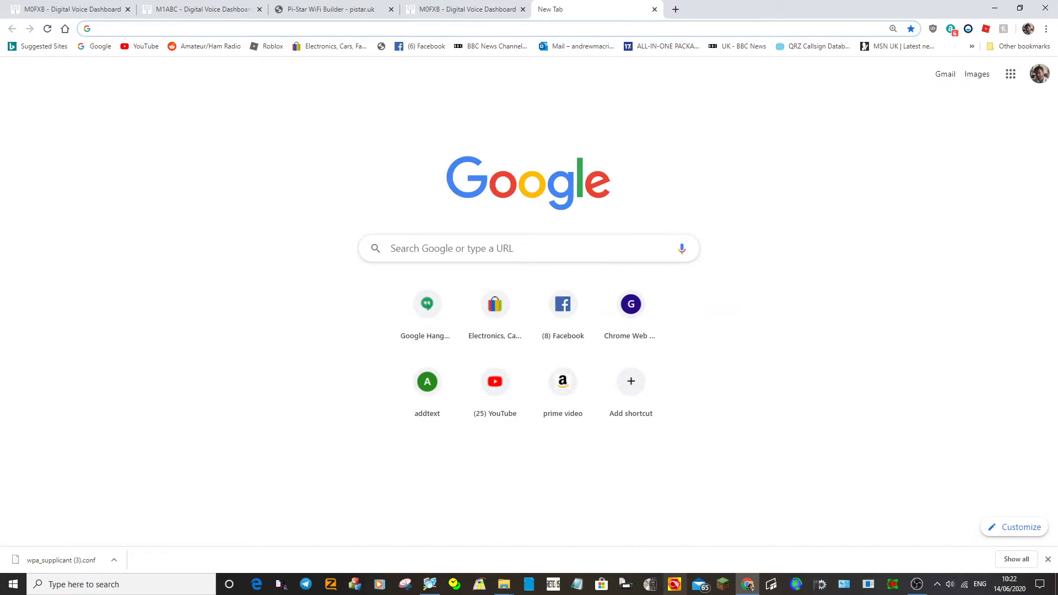
Switch to the D878UV programming software and view the channel members of the BRANDMEISTER zone, leaving it unedited.
click(676, 587)
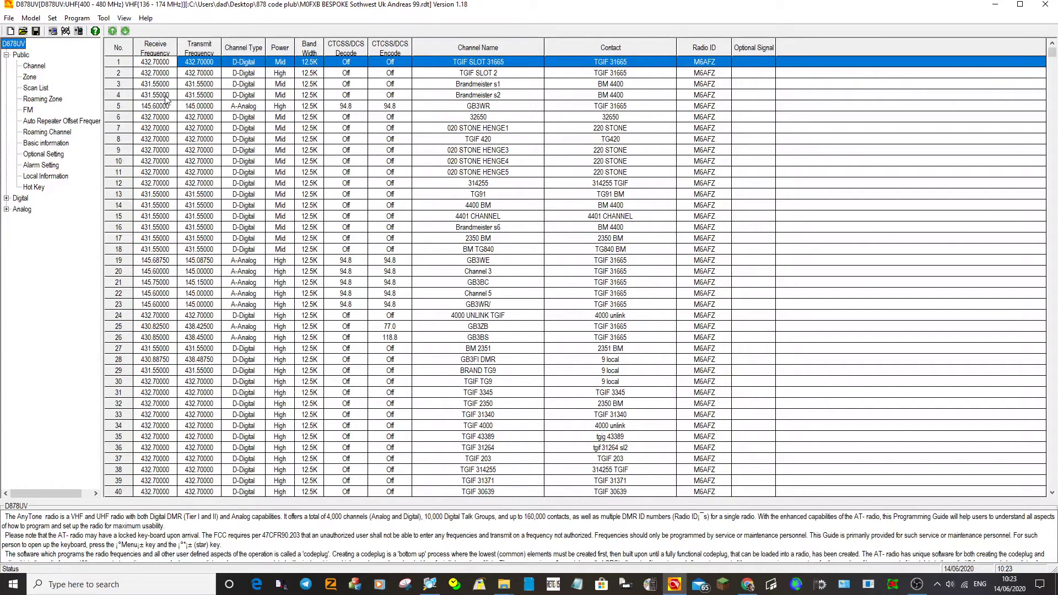
click(27, 80)
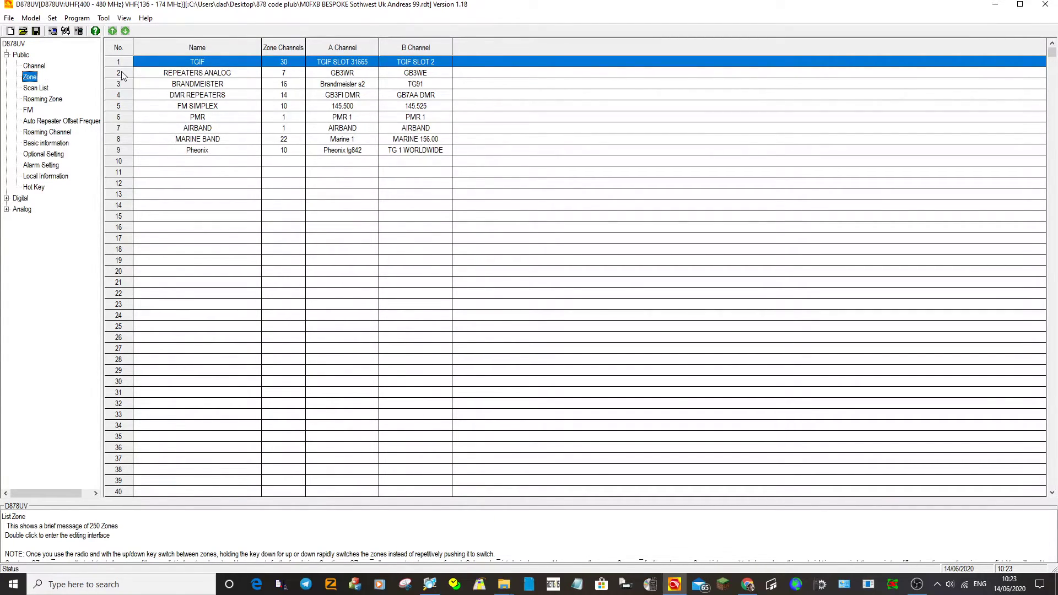
double_click(185, 84)
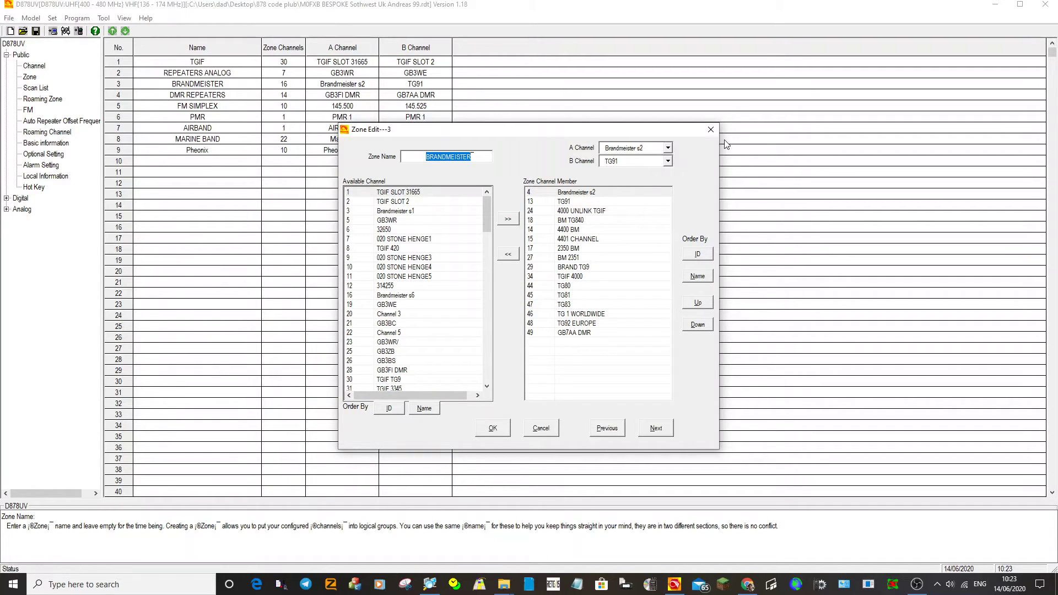
click(711, 130)
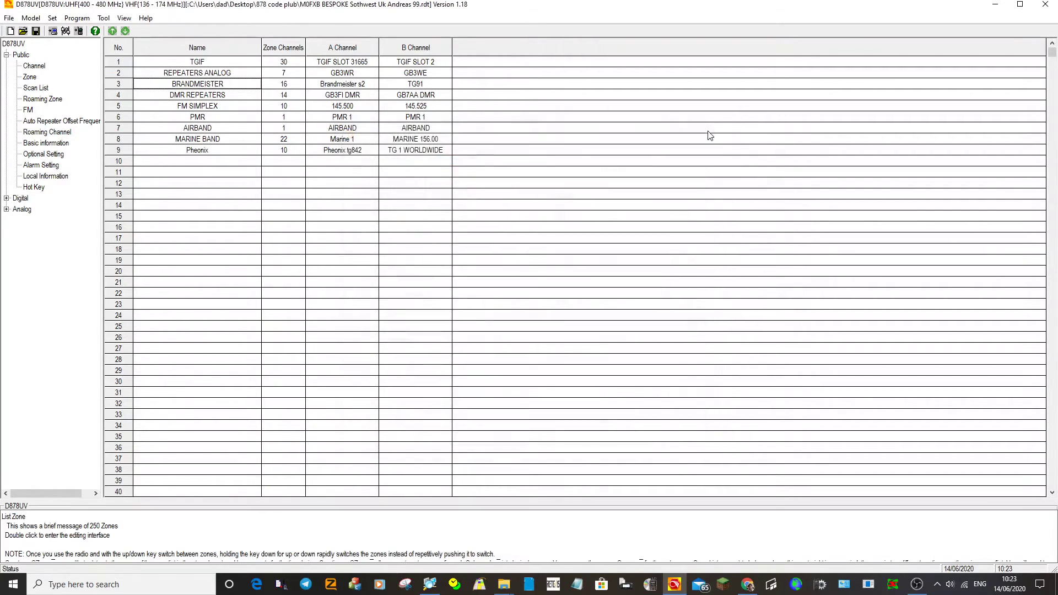
Look through the D878UV channel list and open the settings of channel 29, BRAND TG9.
click(31, 67)
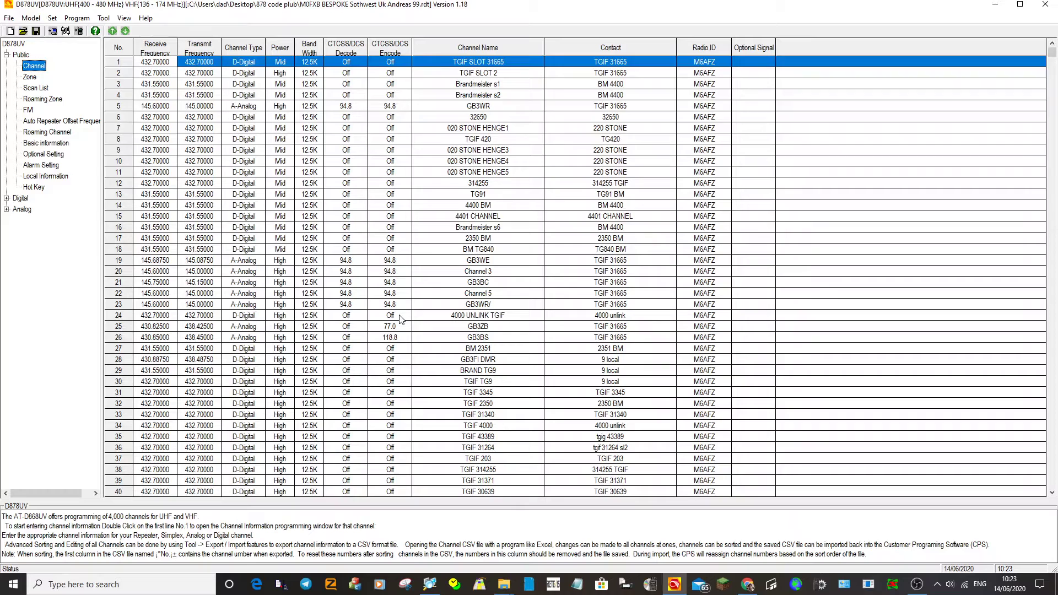
click(808, 267)
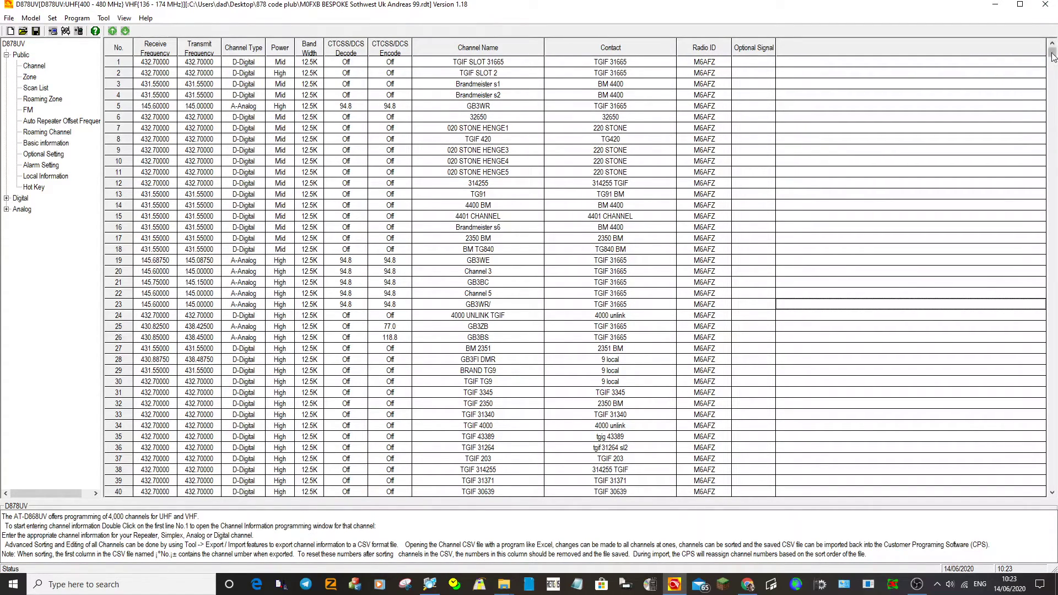
drag(1053, 53, 1018, 274)
drag(1053, 62, 1054, 321)
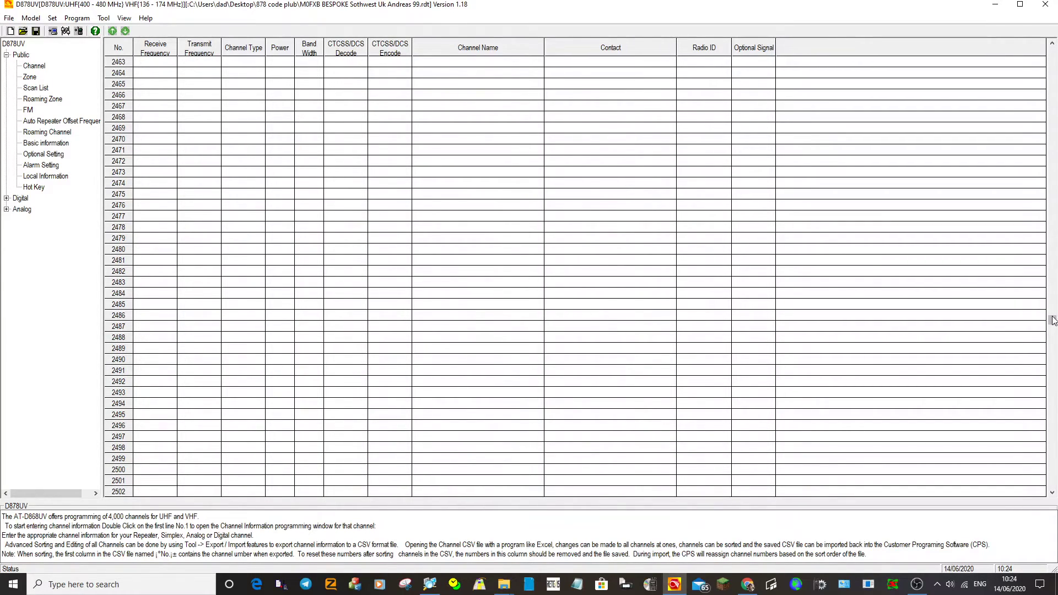
drag(1055, 317, 1054, 62)
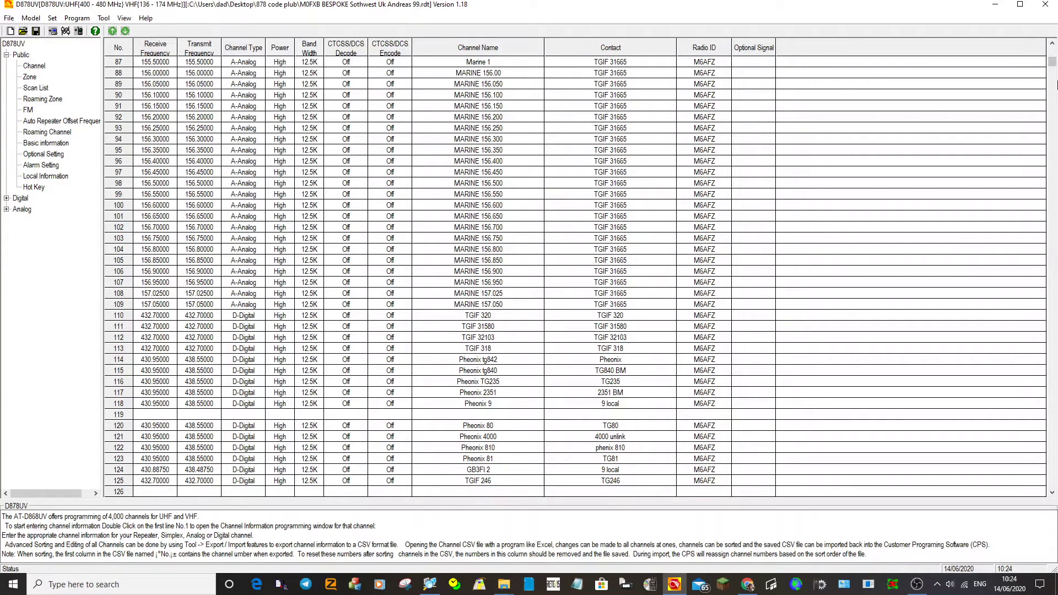
drag(1053, 69, 1053, 62)
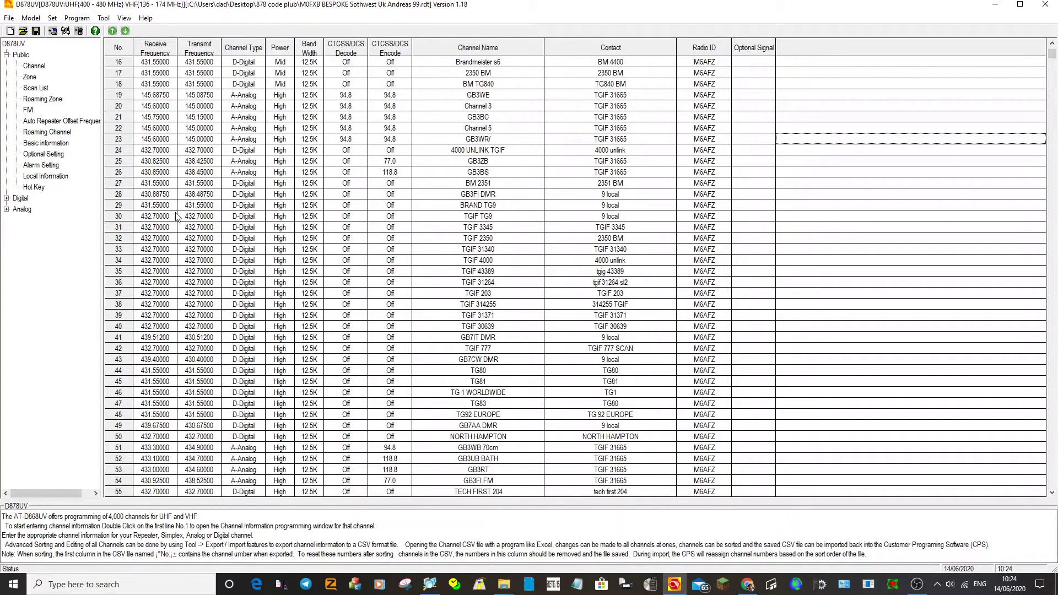
double_click(436, 206)
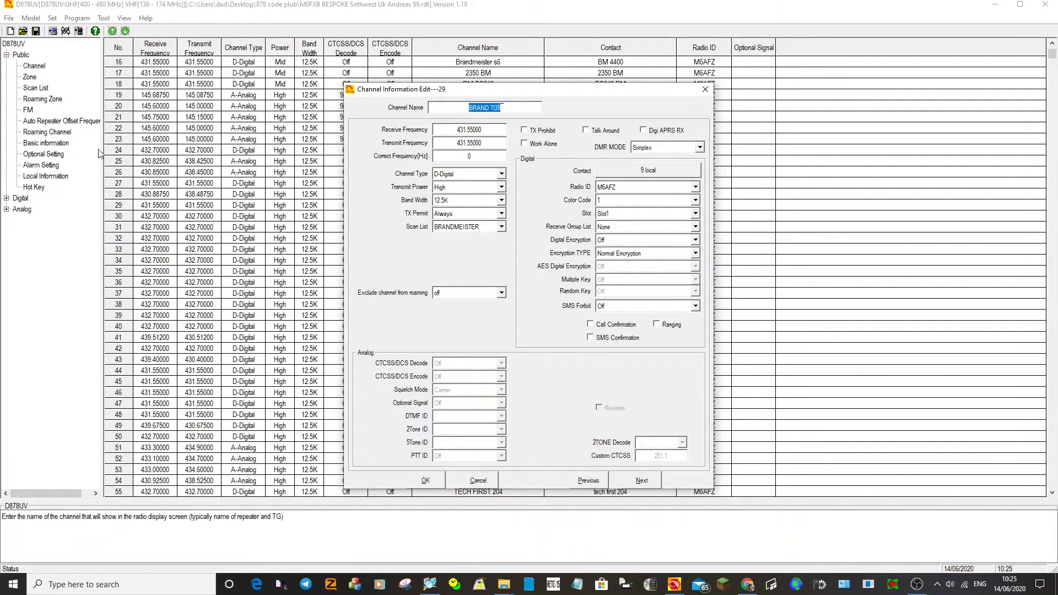
Switch to the CPS RT3S_Gps programming software and check the zone and scan list entries of the default codeplug.
click(554, 586)
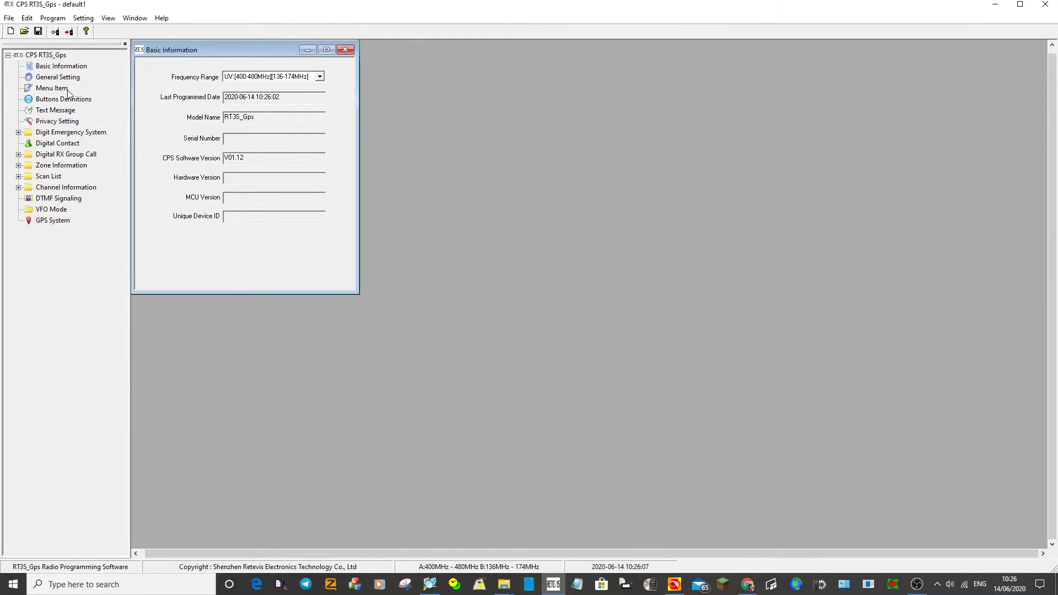
double_click(65, 166)
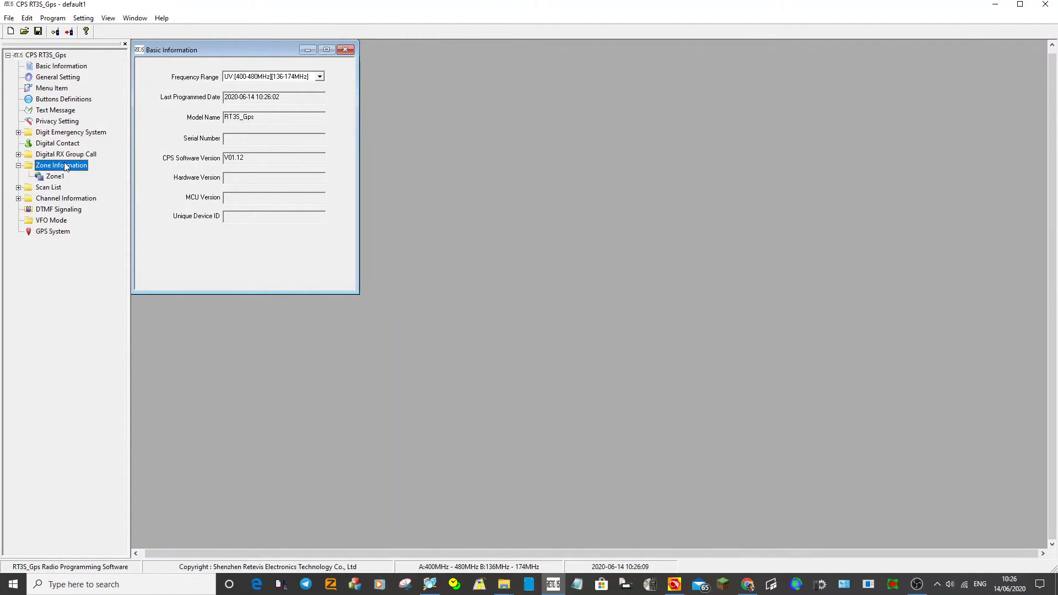
double_click(65, 165)
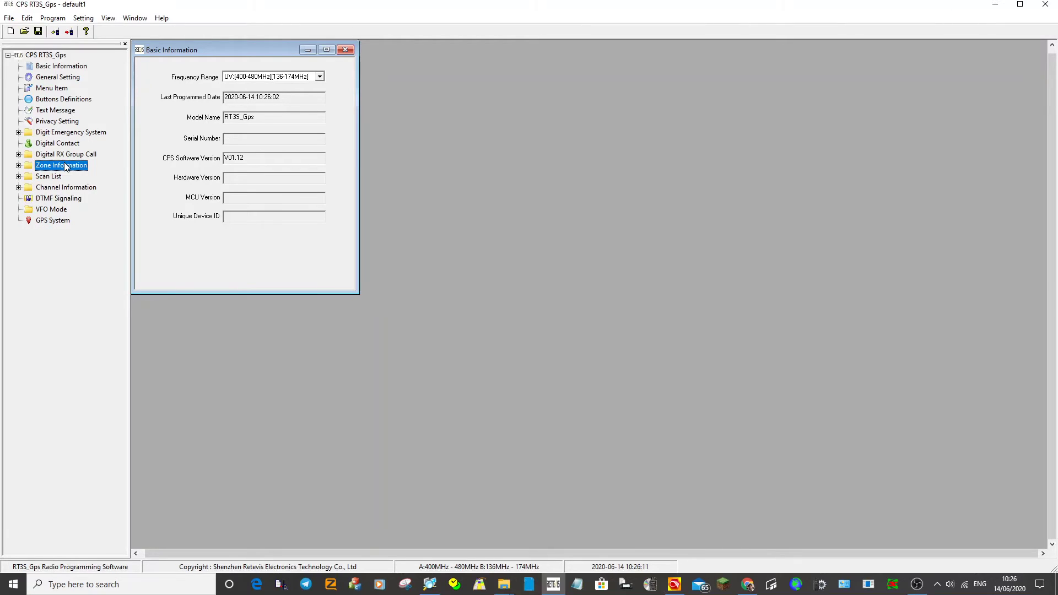
double_click(55, 175)
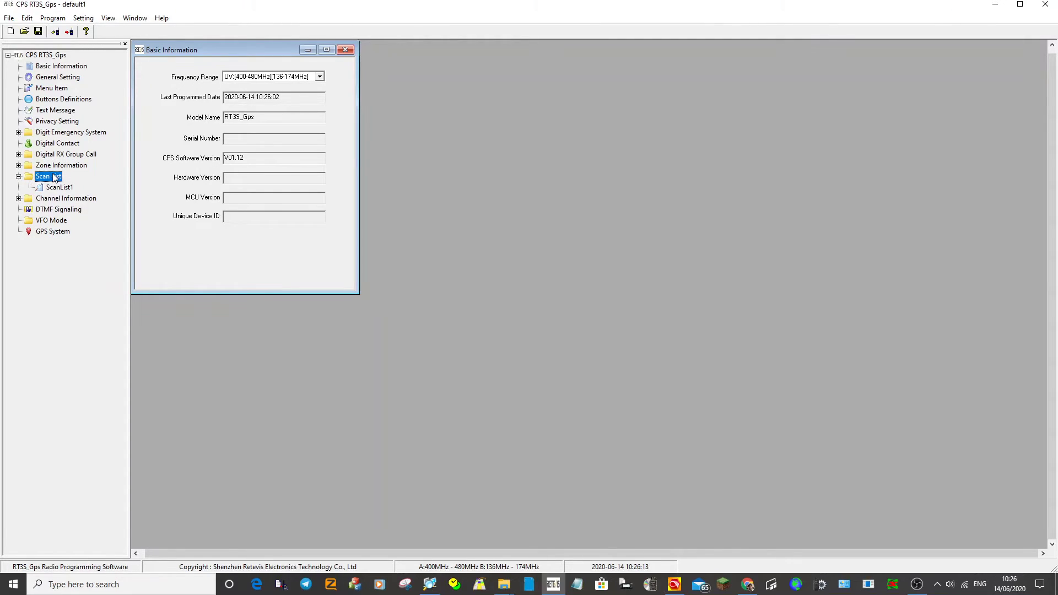
double_click(56, 176)
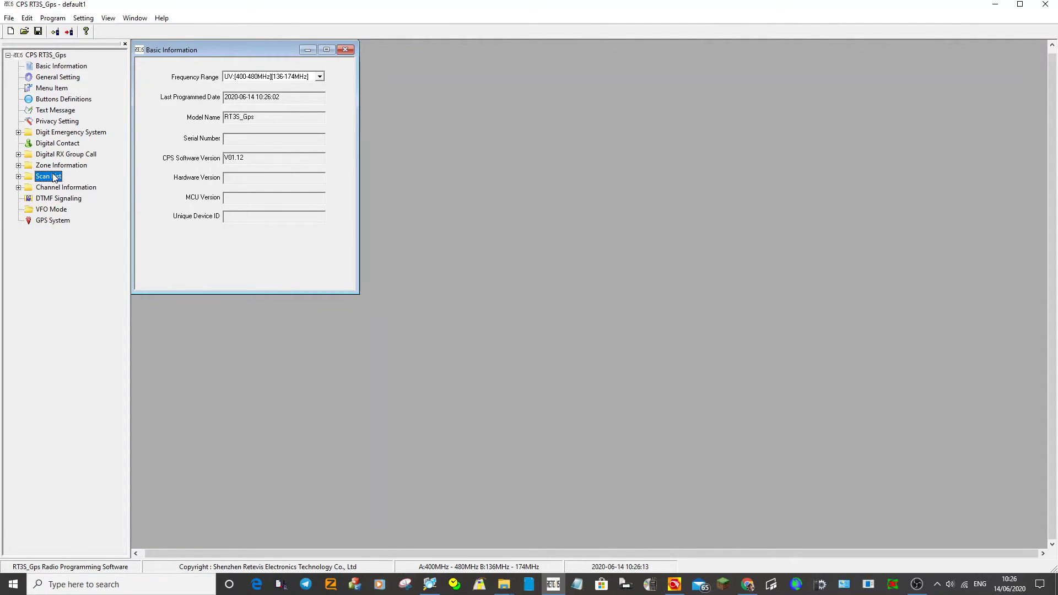
Open the codeplug file M0FXGFINAL.rdt and show the channel members of its BRANDMEISTER zone.
click(9, 18)
click(29, 42)
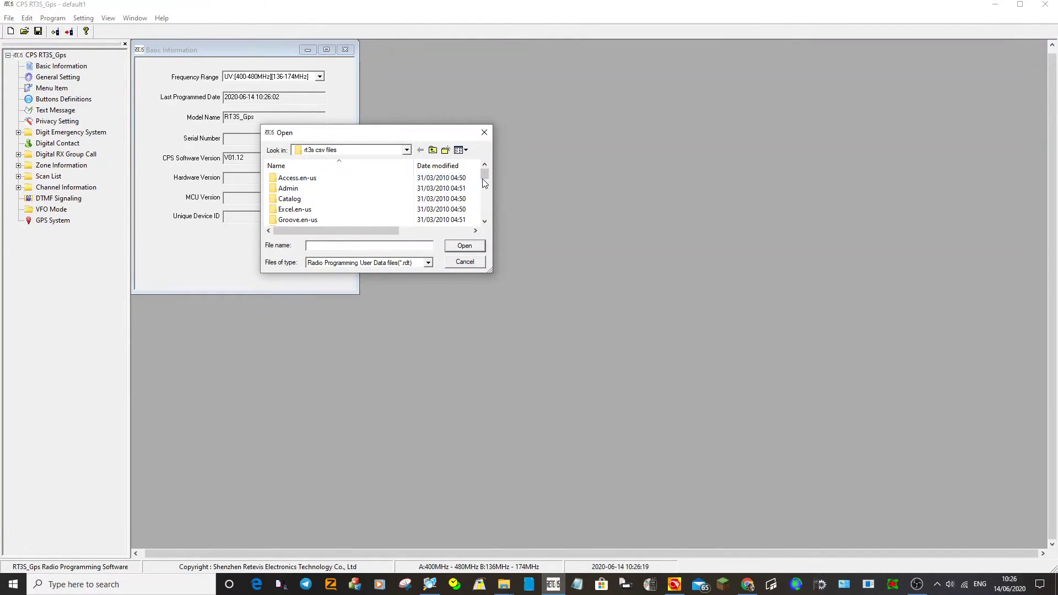
drag(484, 176, 483, 210)
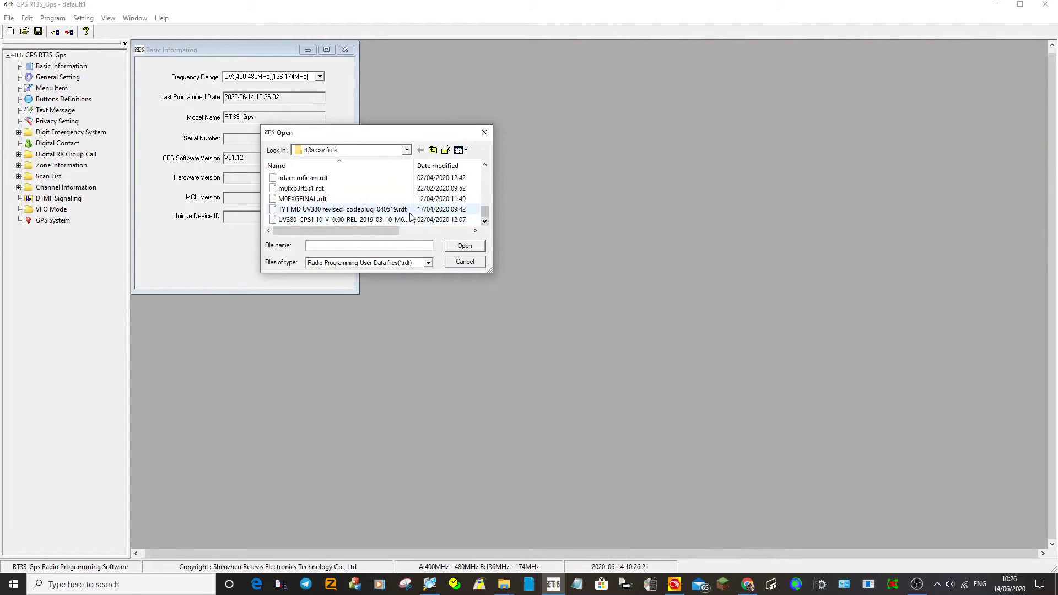
double_click(340, 199)
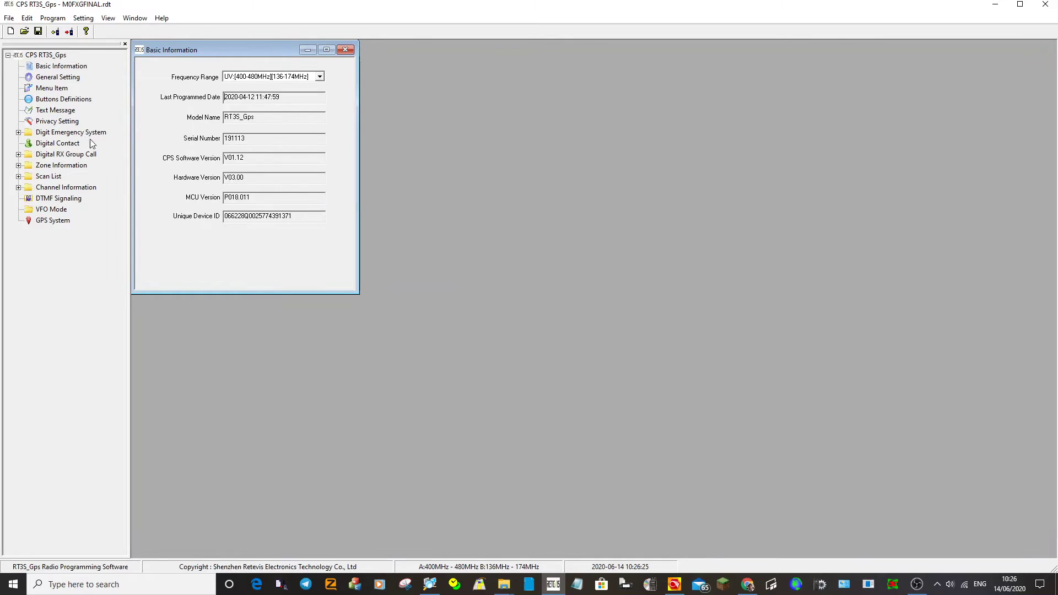
double_click(66, 168)
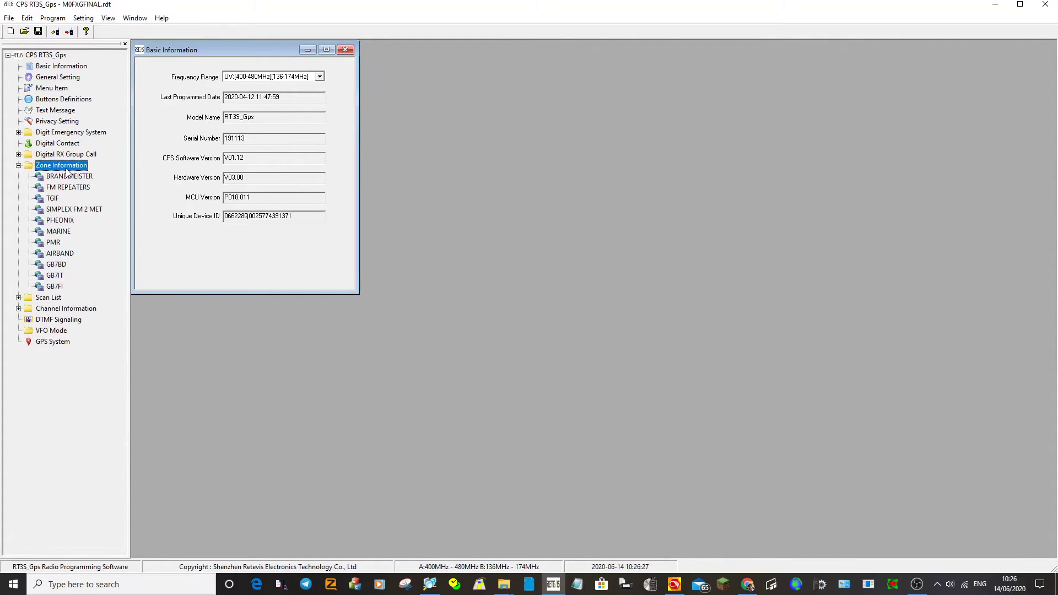
double_click(68, 177)
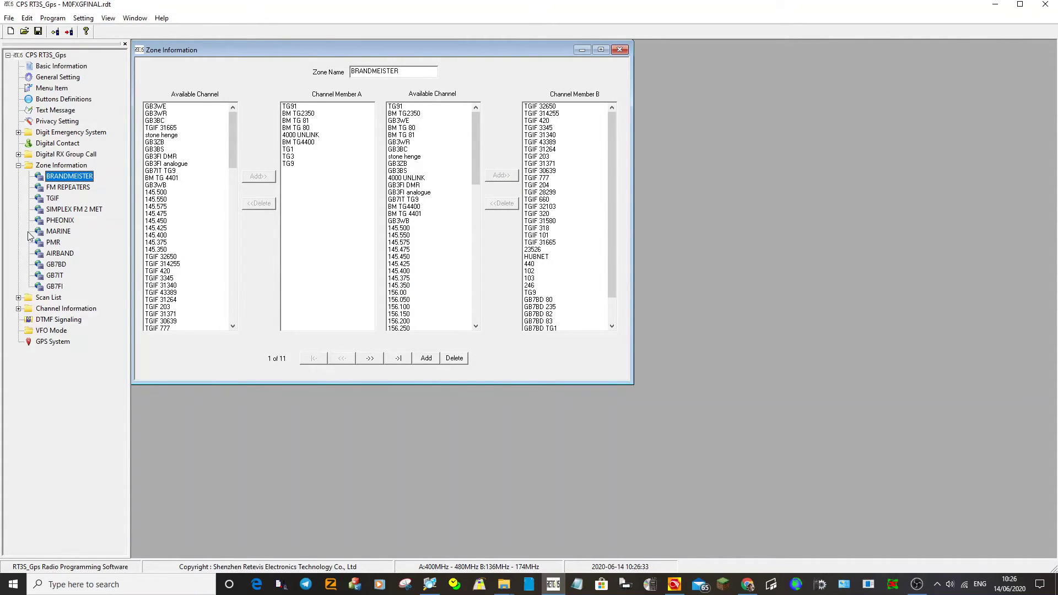
Open the BM TG2350 channel's settings and examine the available contact names without changing the assigned one.
double_click(78, 309)
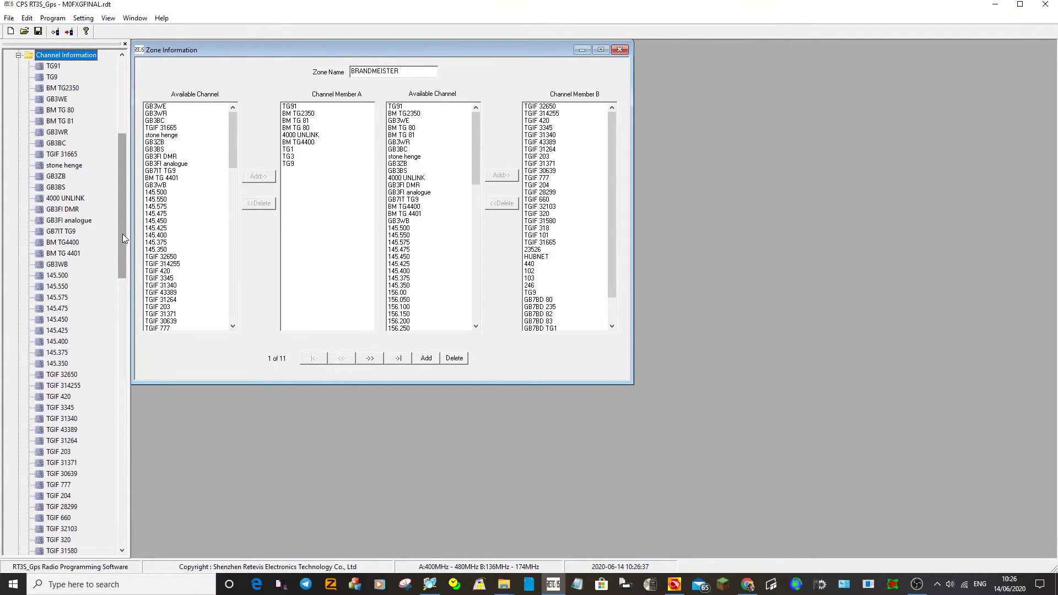
drag(123, 238, 33, 193)
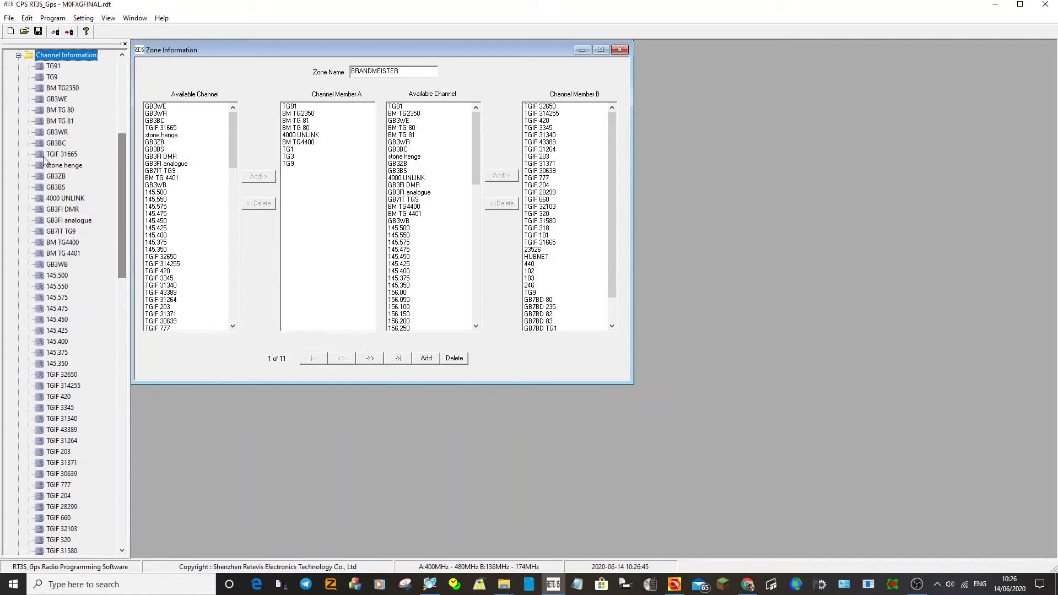
double_click(70, 93)
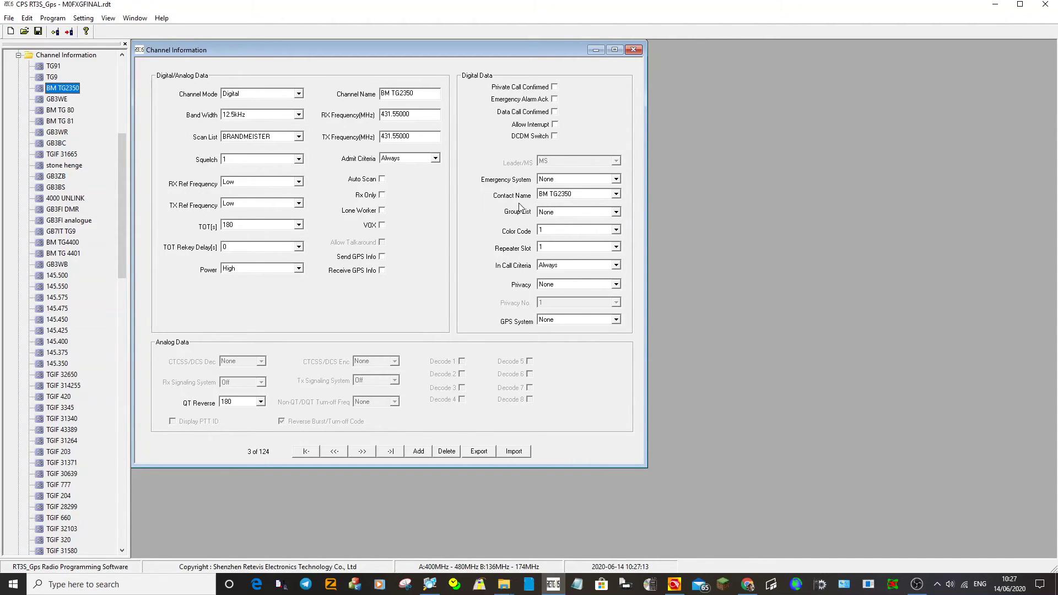
click(617, 195)
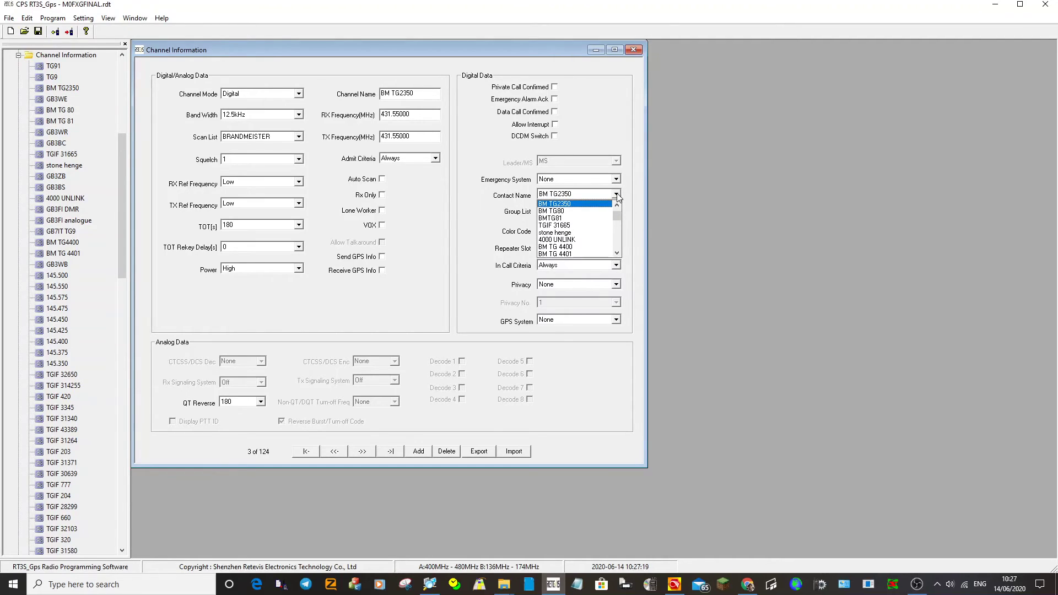
click(617, 195)
click(617, 194)
click(617, 196)
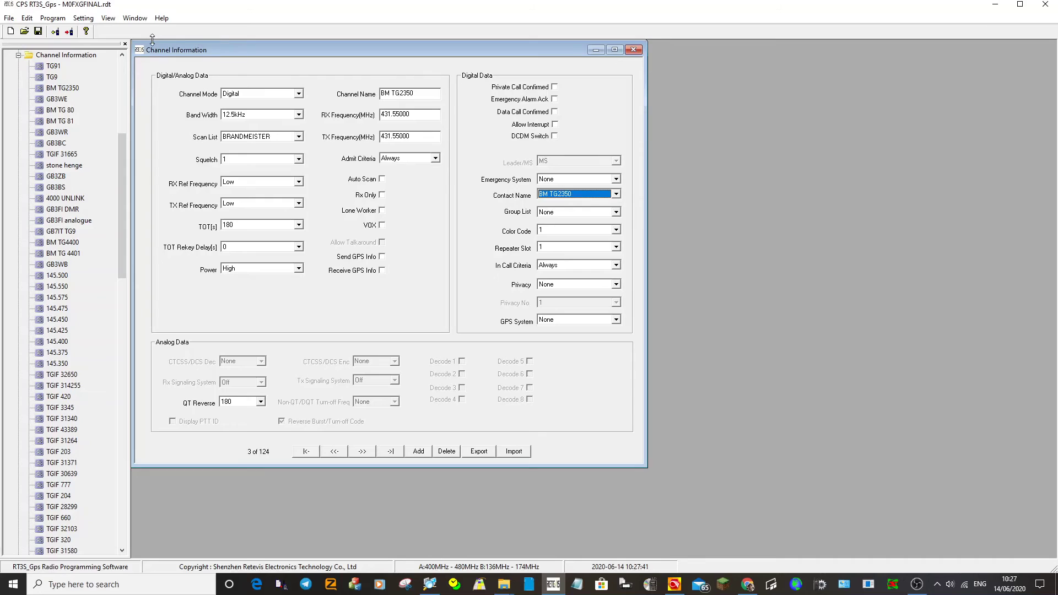
Return to the BRANDMEISTER zone, look through the available channels for member A, and select GB7FI TG9.
click(123, 68)
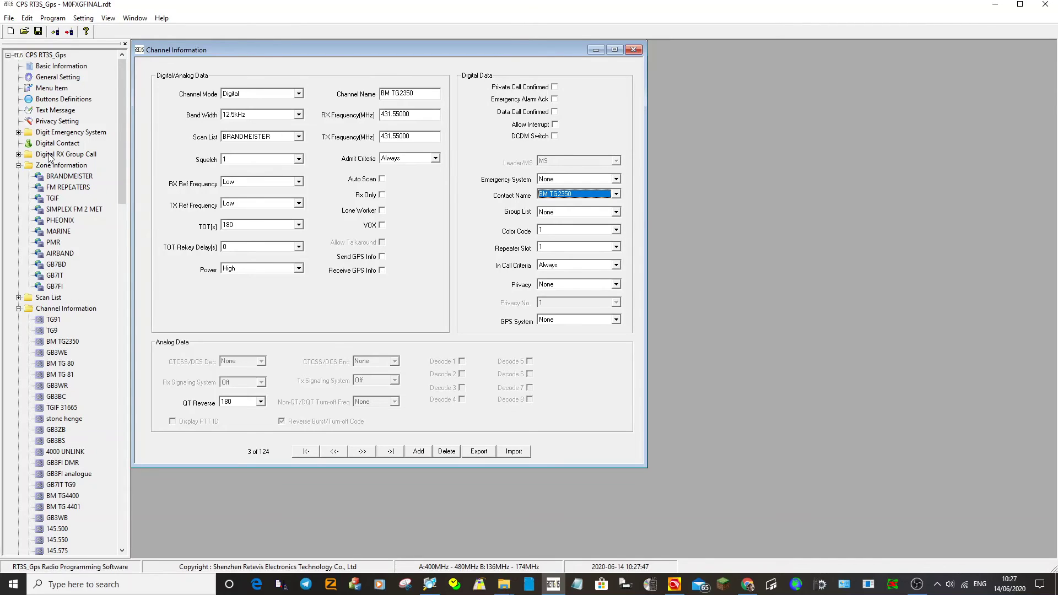
click(68, 176)
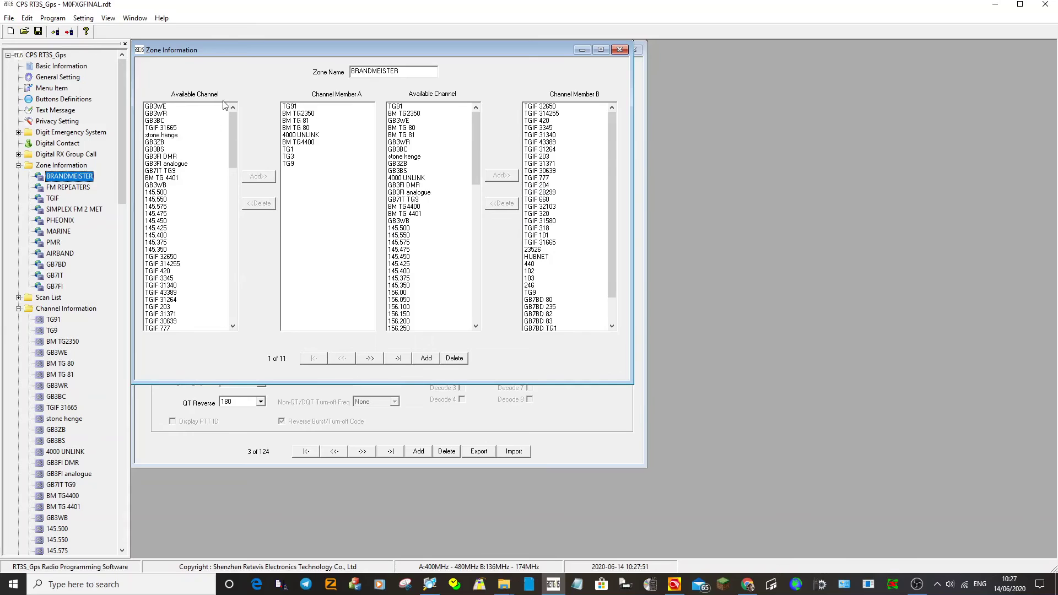
drag(233, 133, 232, 259)
scroll(163, 291, up, 15)
scroll(176, 286, down, 20)
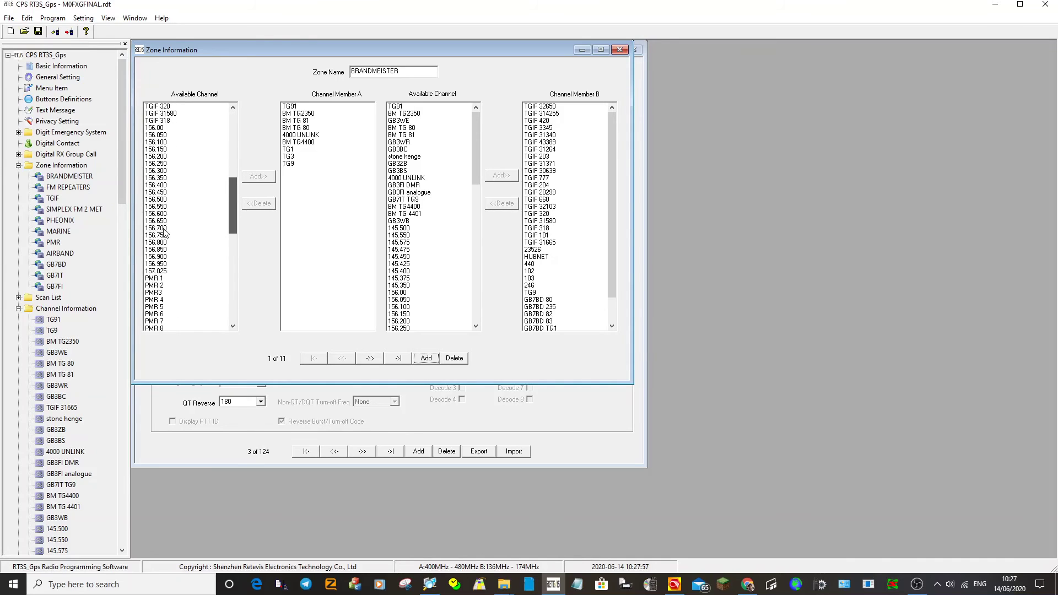
scroll(179, 283, up, 20)
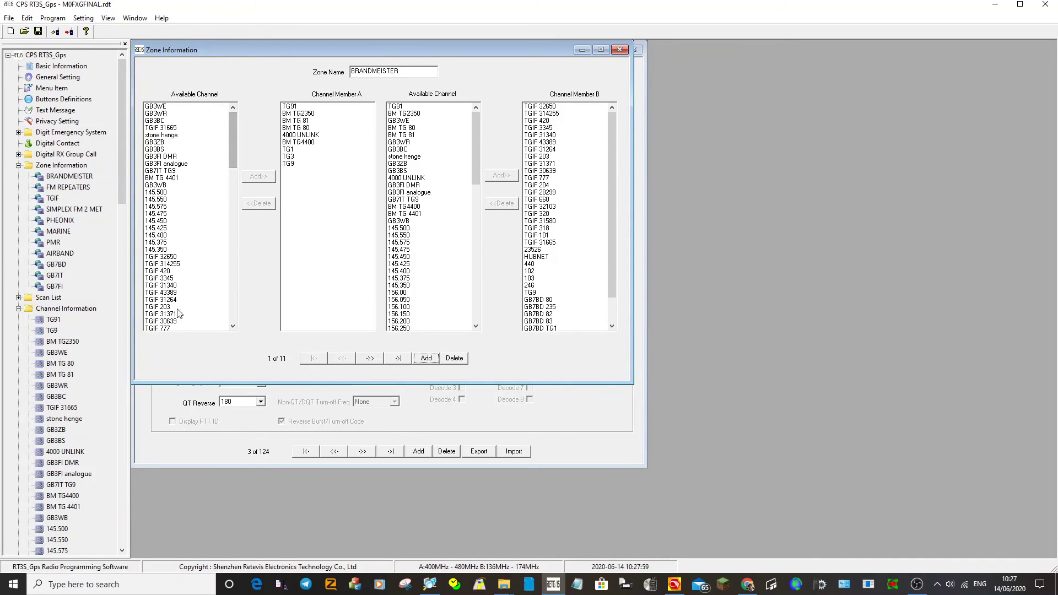
drag(229, 163, 227, 331)
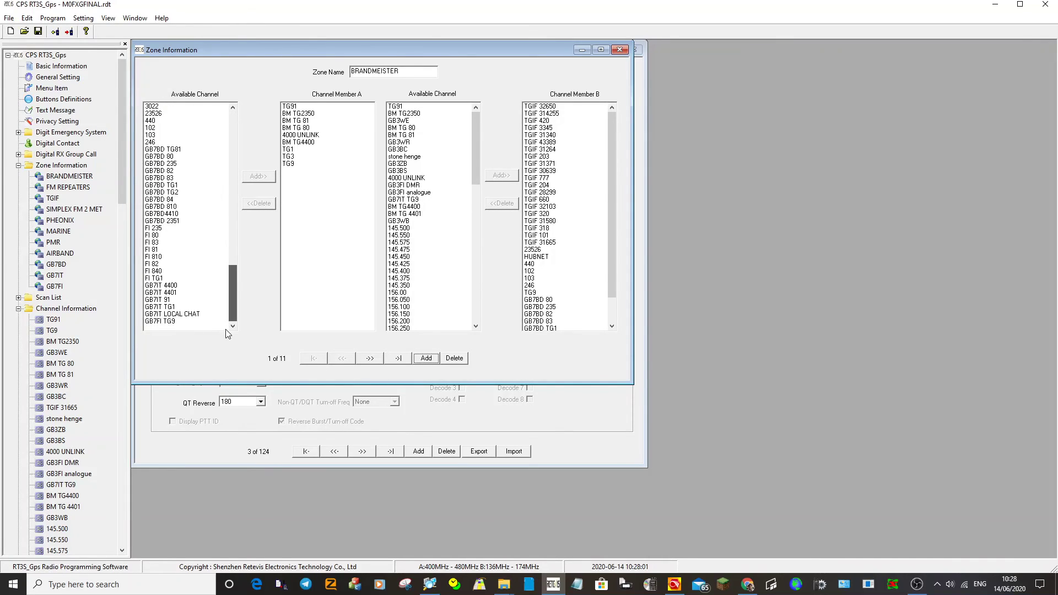
click(159, 322)
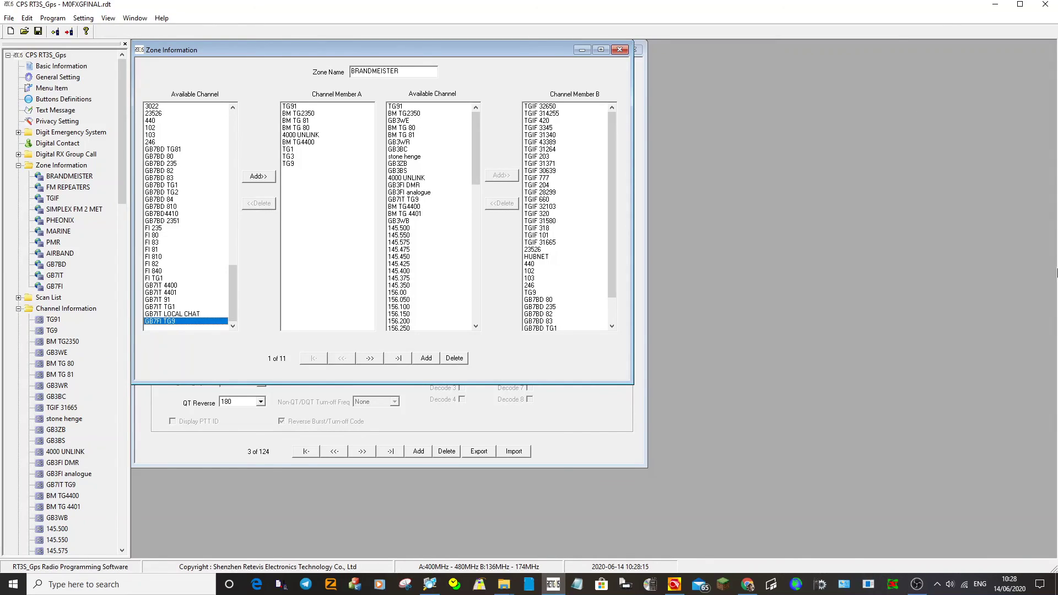
click(996, 5)
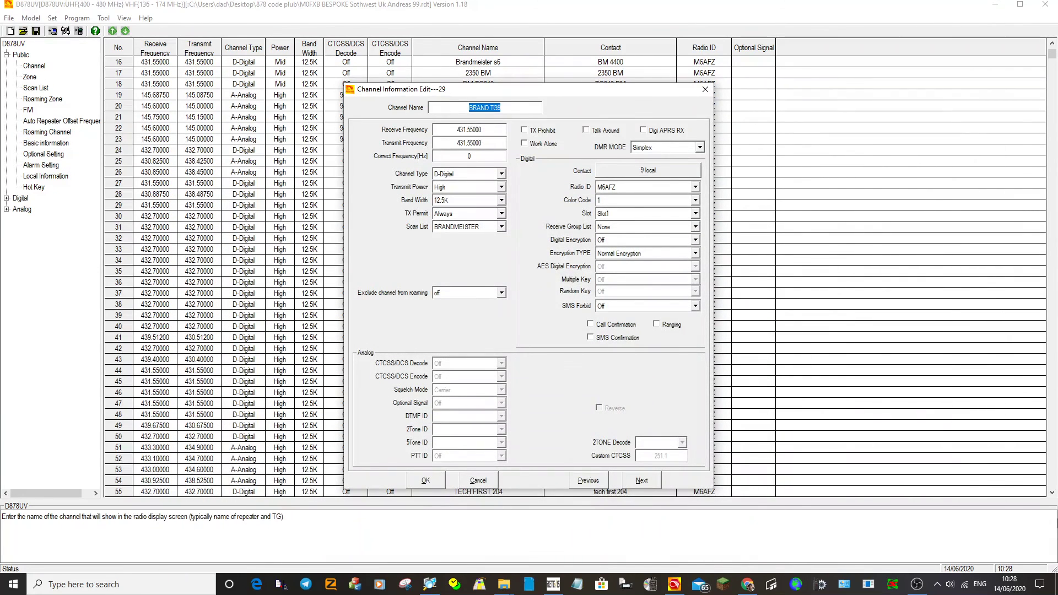
click(917, 584)
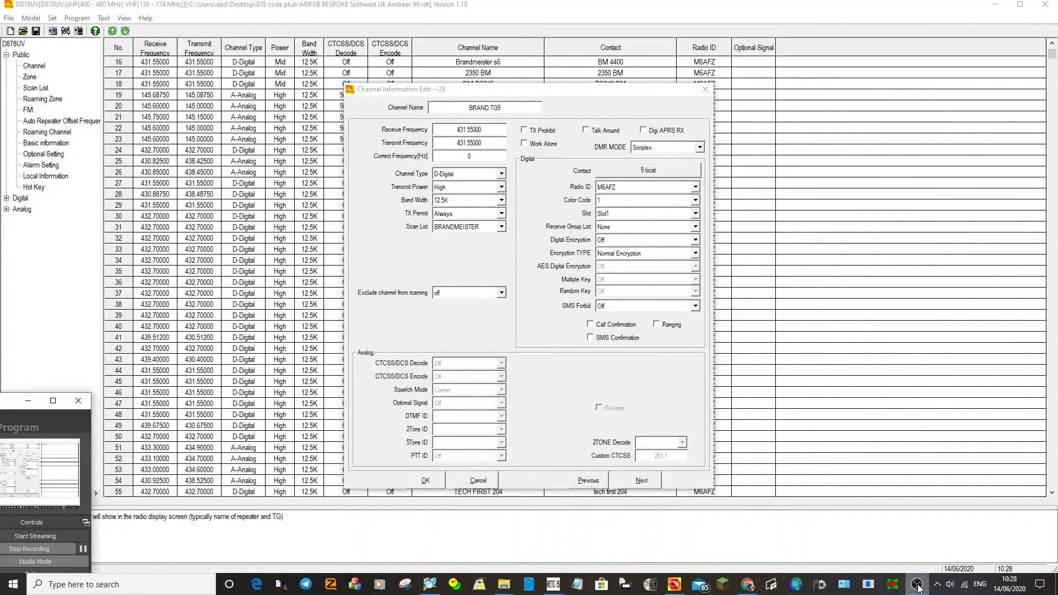